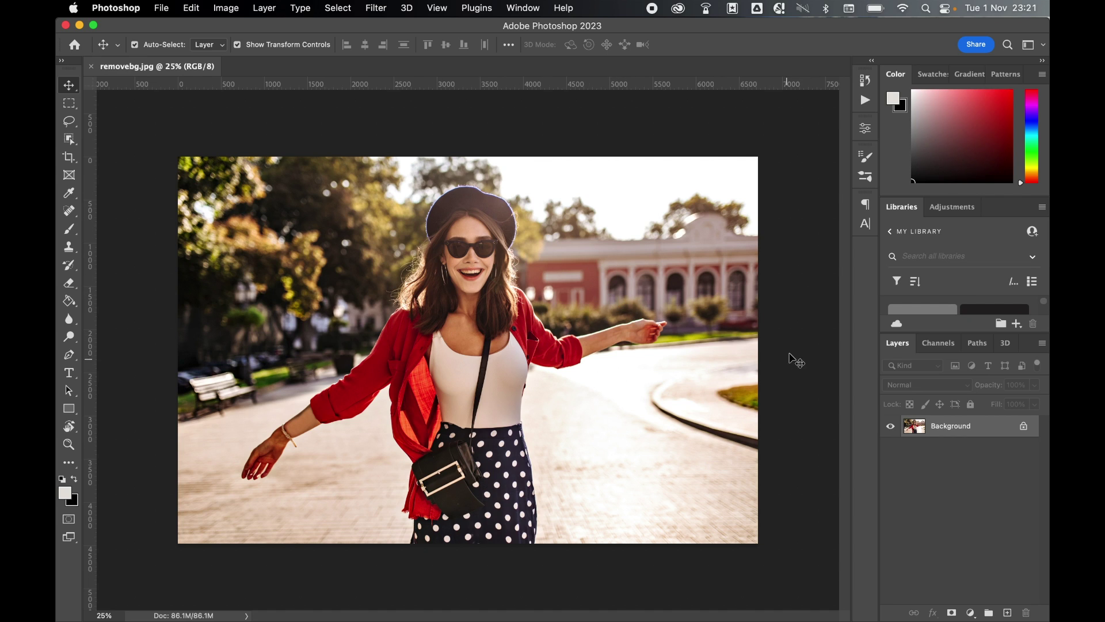
Unlock the street portrait's Background layer so it becomes the editable Layer 0
left_click(1023, 426)
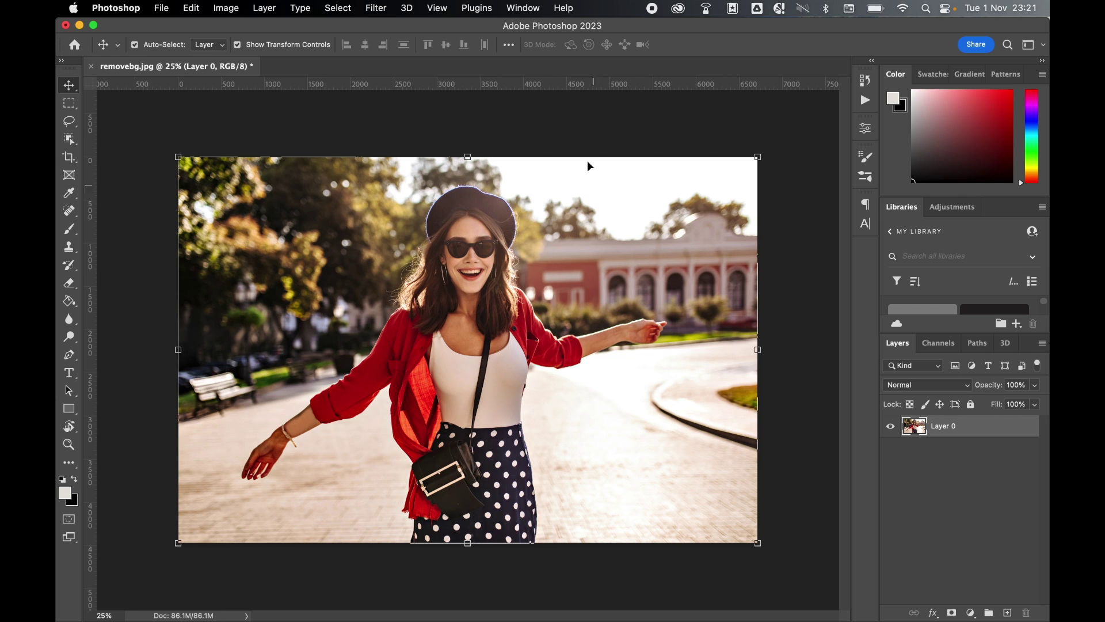
Show the Properties panel and run the Remove Background quick action on Layer 0
left_click(522, 8)
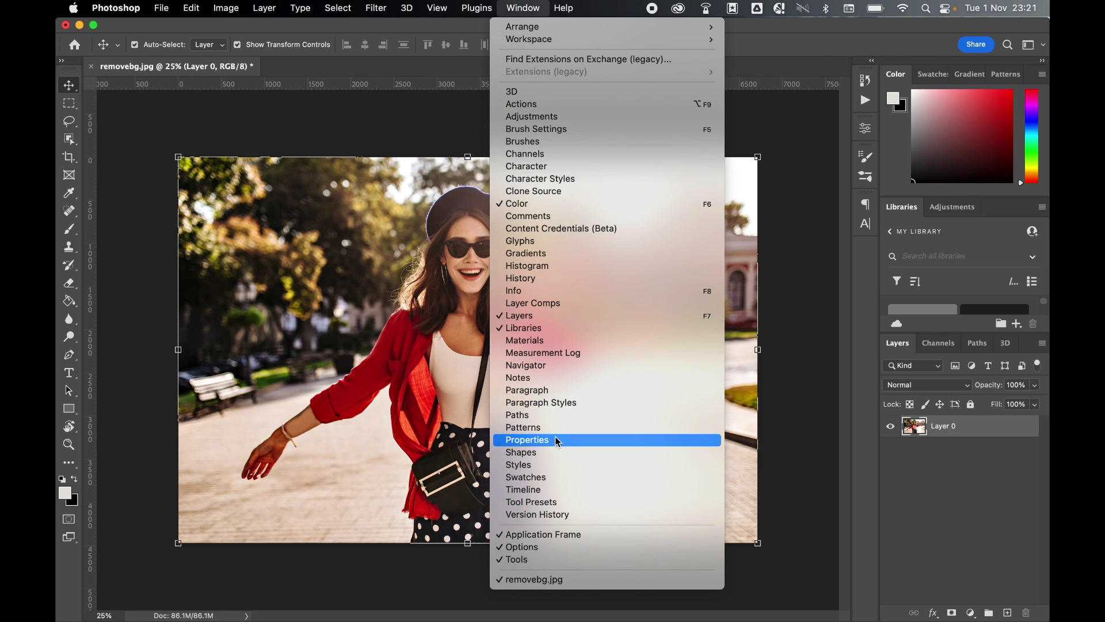
left_click(527, 439)
scroll(777, 259, "down", 3)
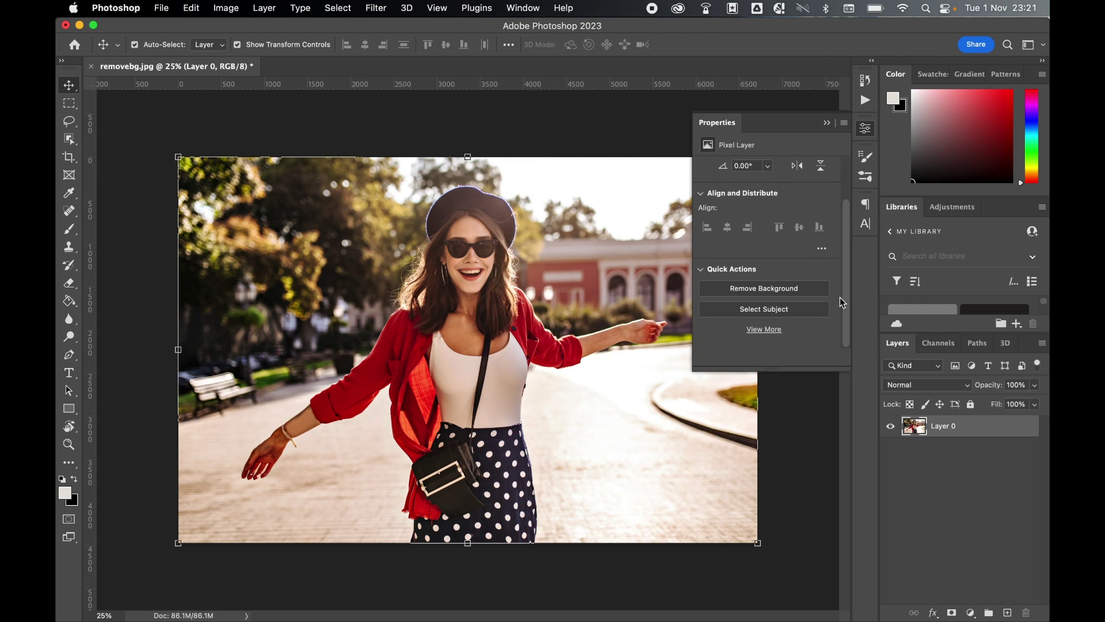
left_click(758, 289)
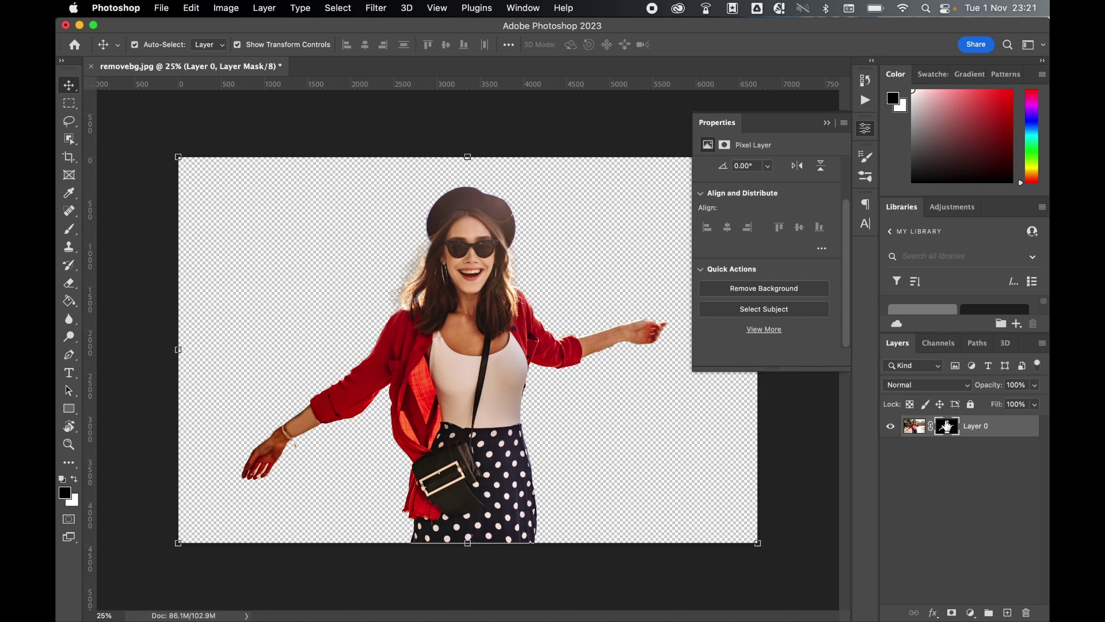
Select the new layer mask and open it in Select and Mask
left_click(947, 426)
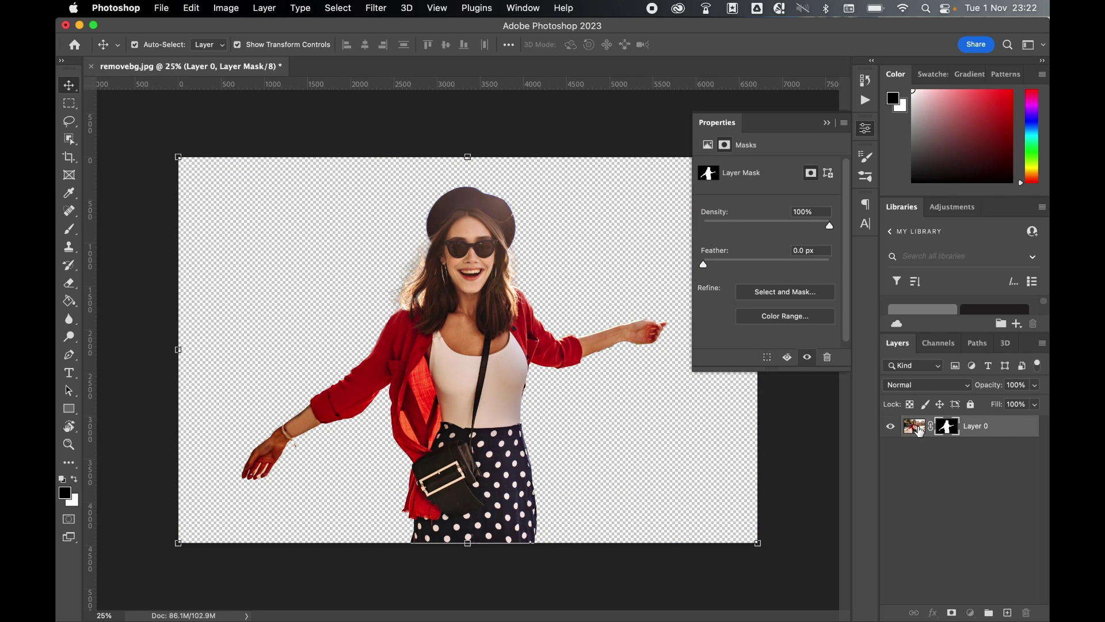
left_click(947, 426)
left_click(774, 292)
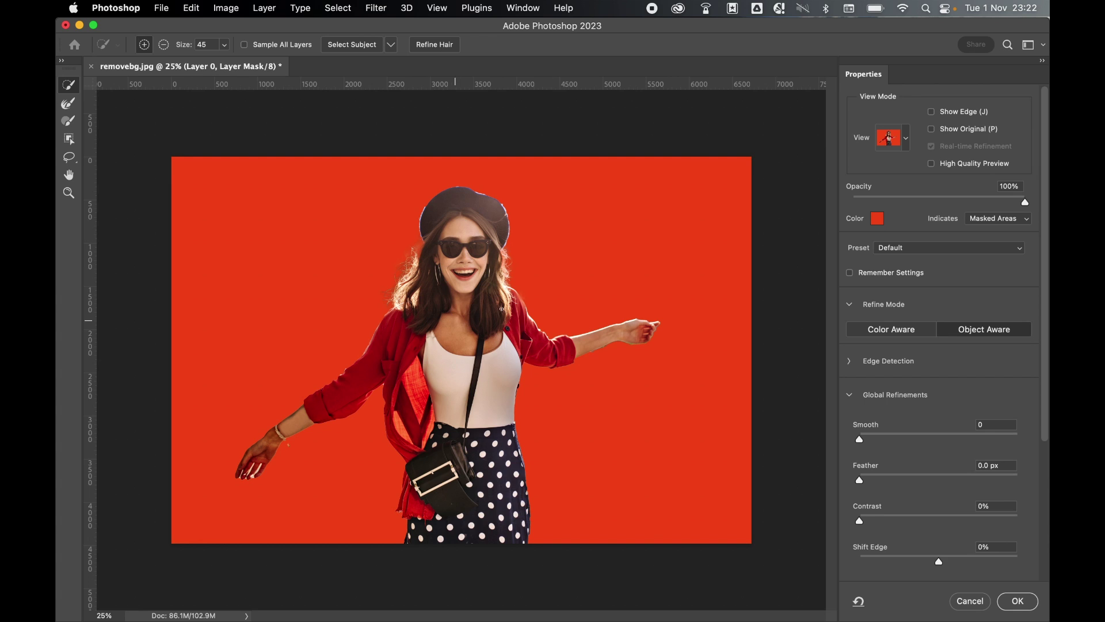
Reset the red overlay preview to 100% opacity and choose the Subtract brush mode
mouse_move(1026, 202)
left_mouse_down()
mouse_move(926, 203)
mouse_move(1027, 202)
left_mouse_up()
double_click(1010, 186)
left_click(165, 45)
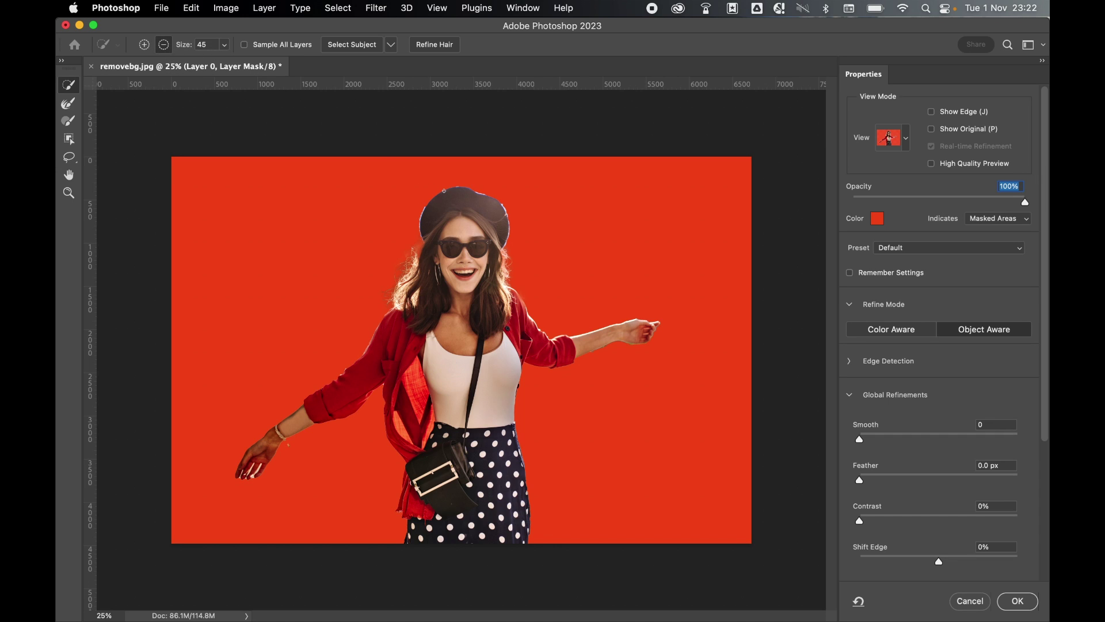
Refine the hat's left and top edges with the Refine Edge Brush to remove the pale fringe
key("super+equal")
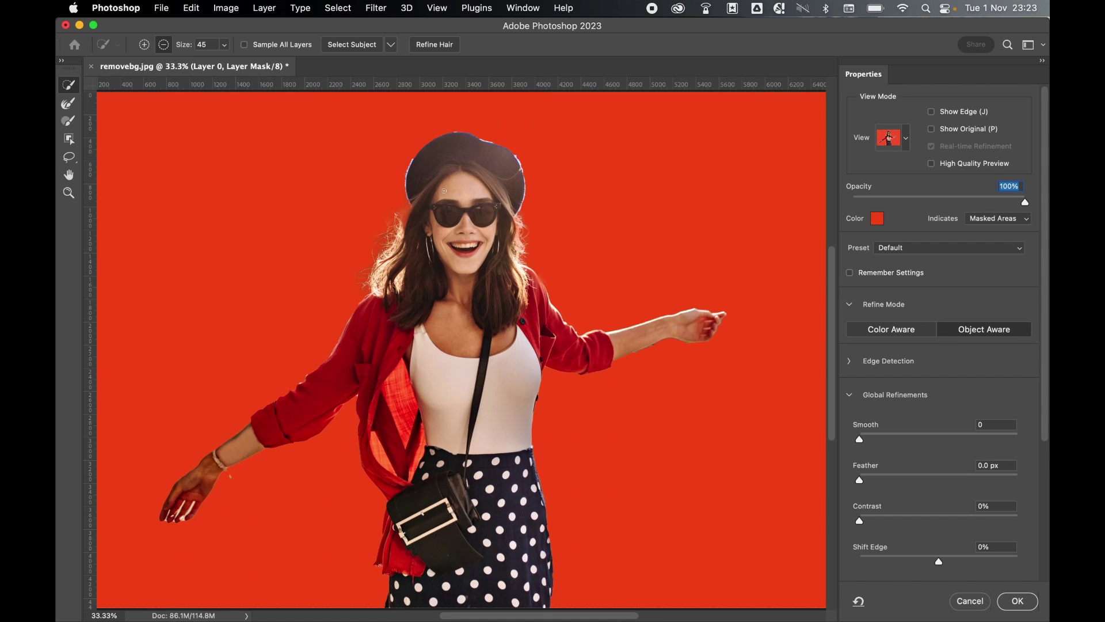
key("super+equal")
key("super+equal")
left_click(69, 175)
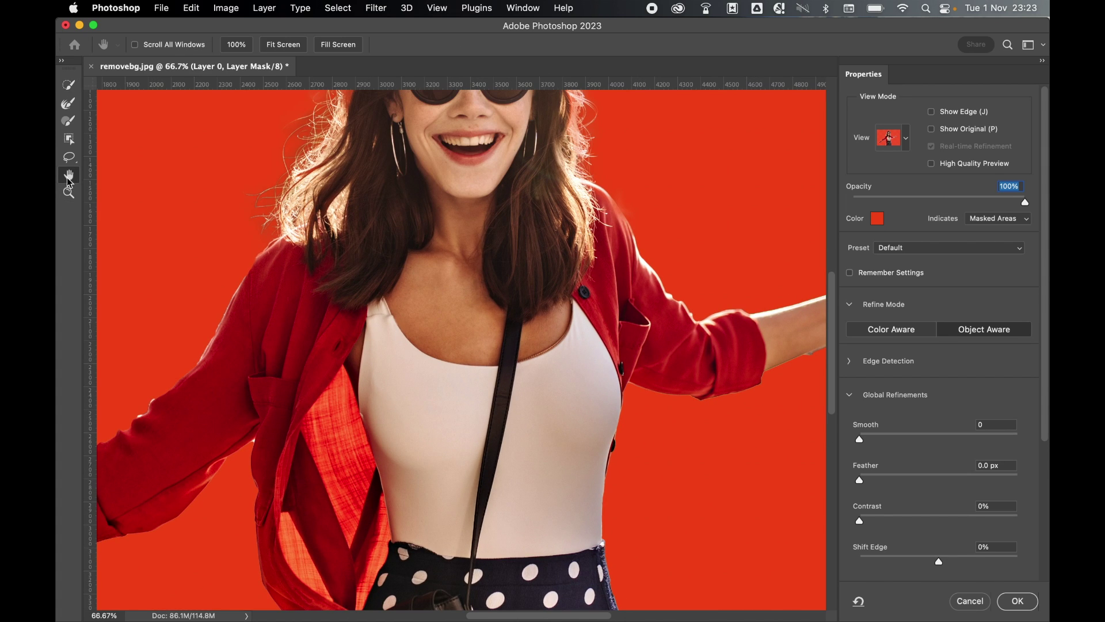
left_click_drag(467, 201, 459, 453)
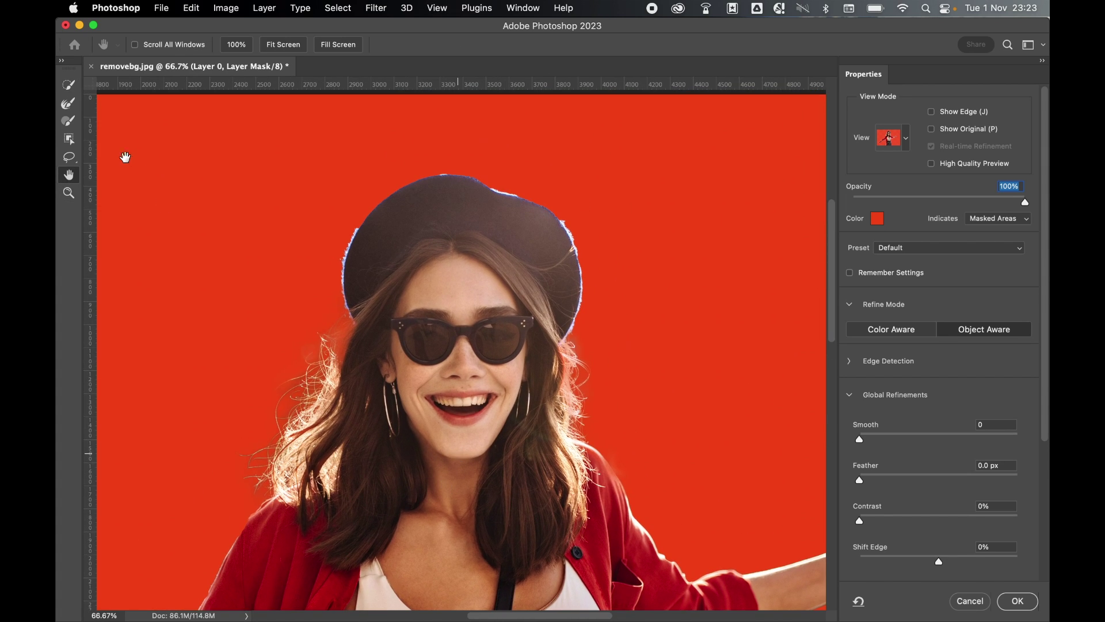
left_click(69, 84)
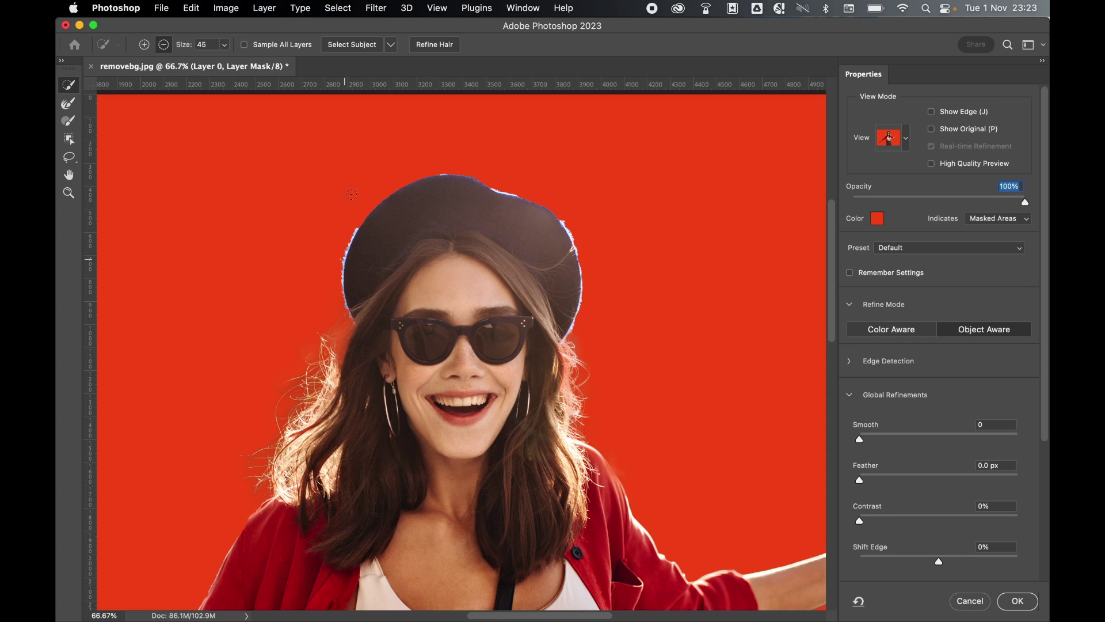
left_click_drag(355, 220, 343, 316)
mouse_move(343, 251)
left_mouse_down()
mouse_move(514, 188)
mouse_move(570, 259)
mouse_move(581, 303)
mouse_move(571, 340)
left_mouse_up()
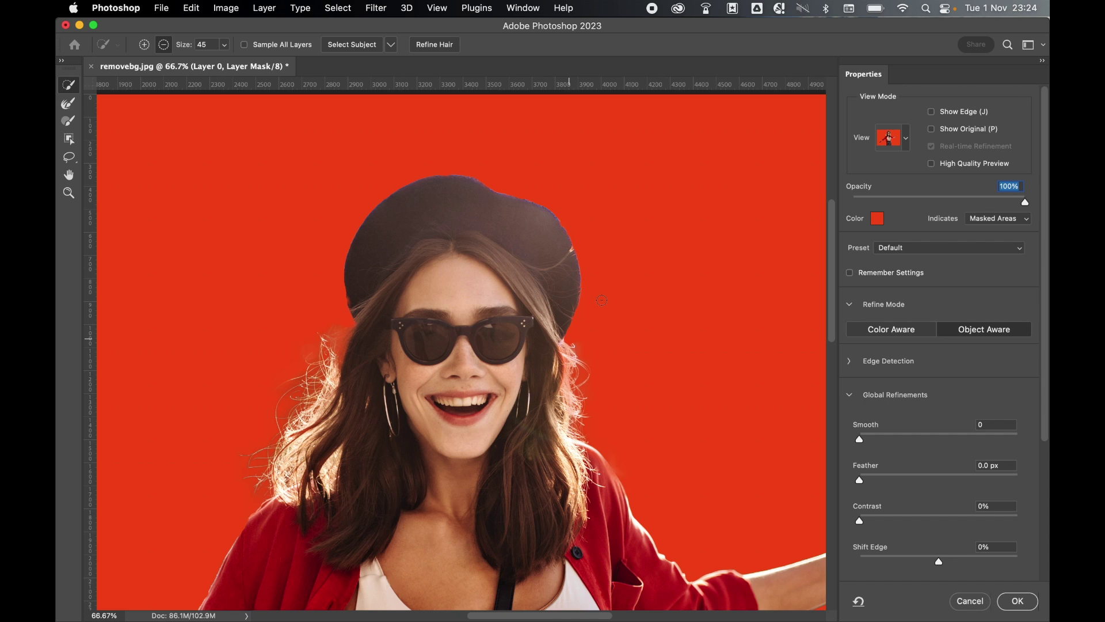
key("super+minus")
key("super+minus")
key("super+minus")
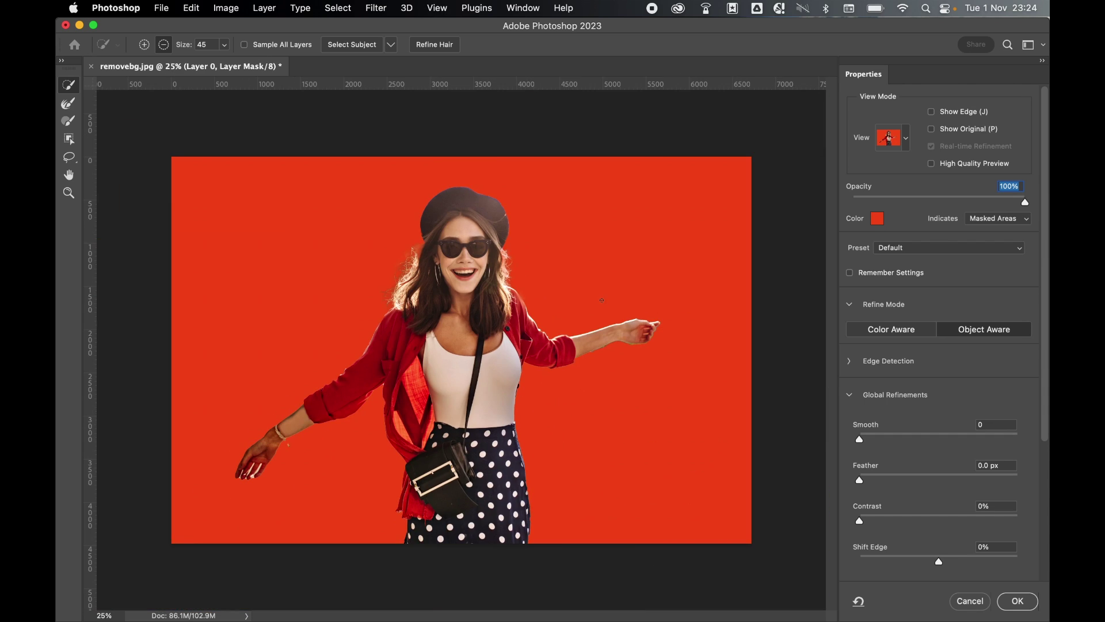
Output the refined mask to a new masked layer and collapse the Properties panel
left_click(1018, 601)
left_click(803, 324)
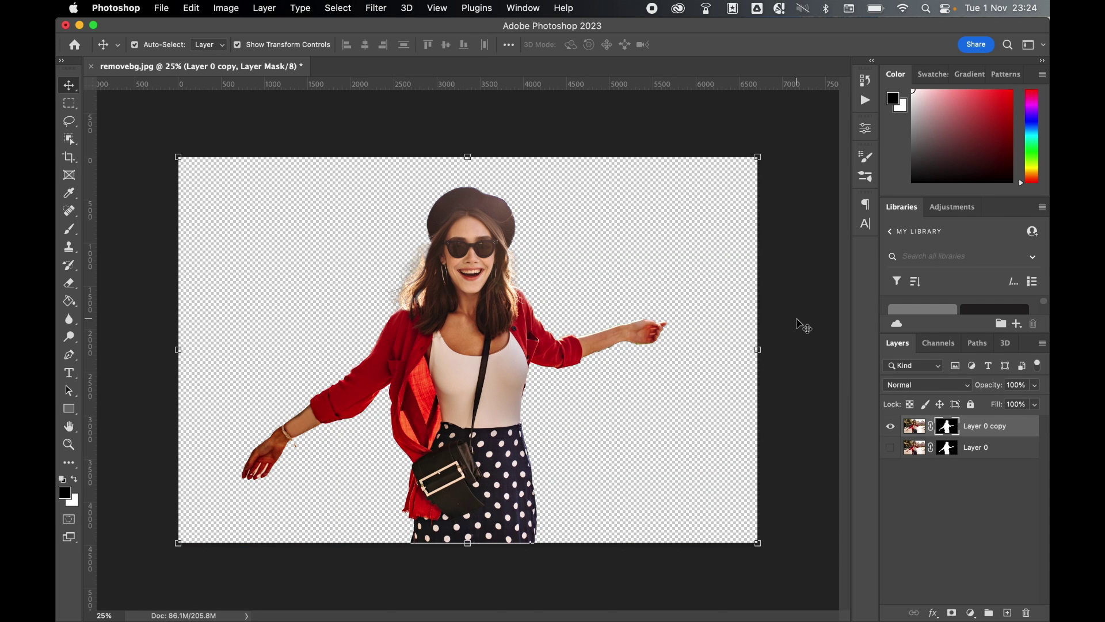